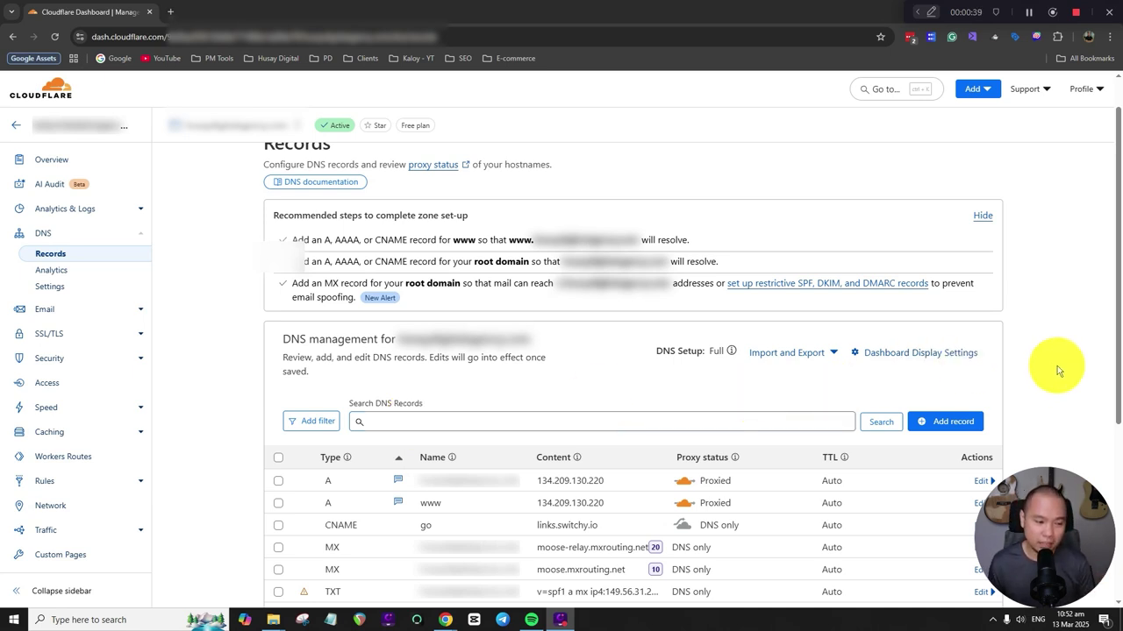
Step: Start a new A record in DNS management, entering @ as its name to target the root domain
scroll(1087, 375, "down", 1)
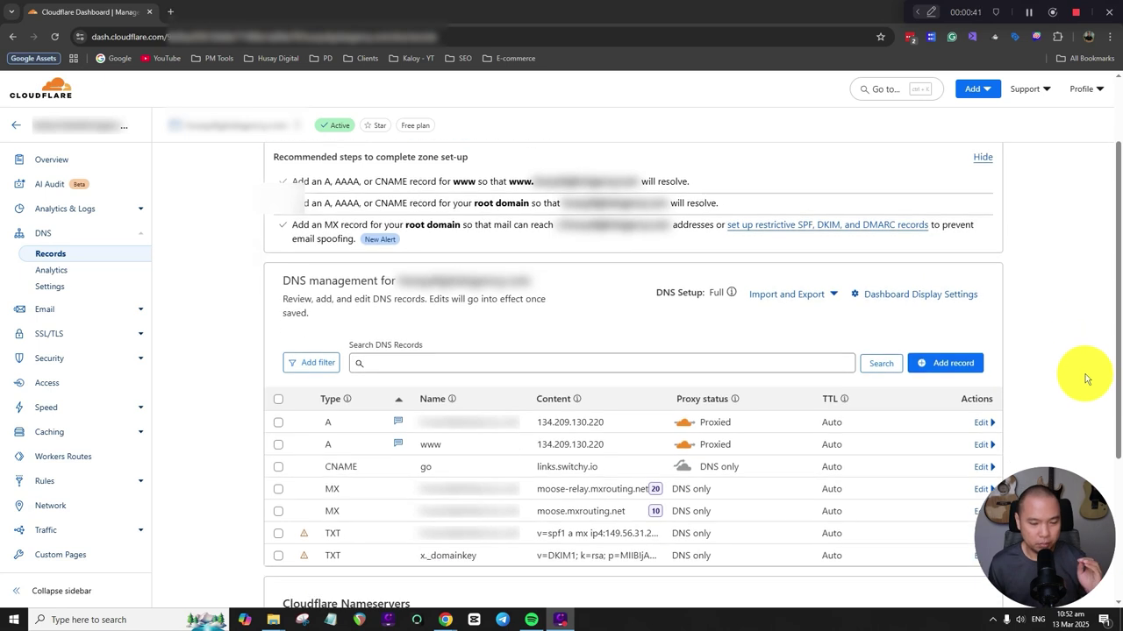
left_click(965, 367)
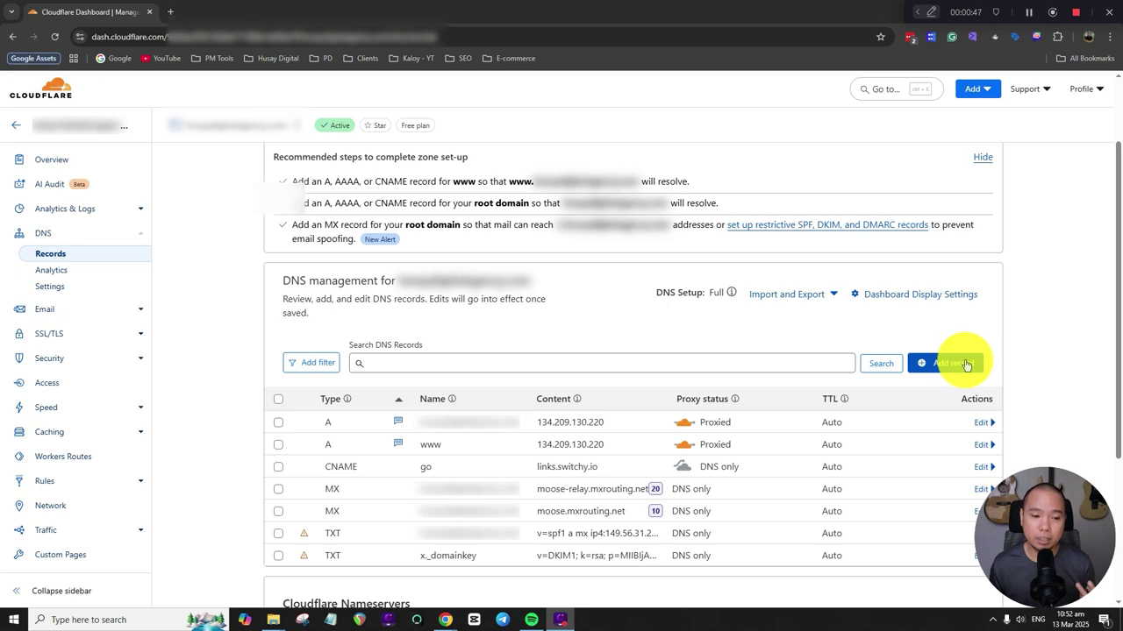
left_click(441, 451)
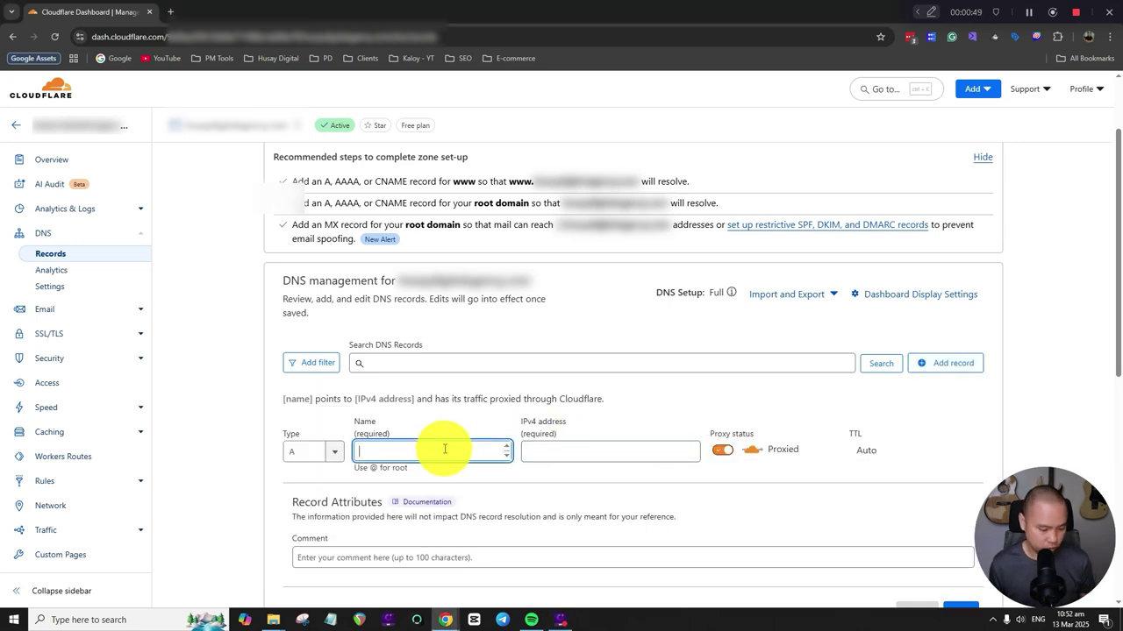
type("@")
left_click(603, 451)
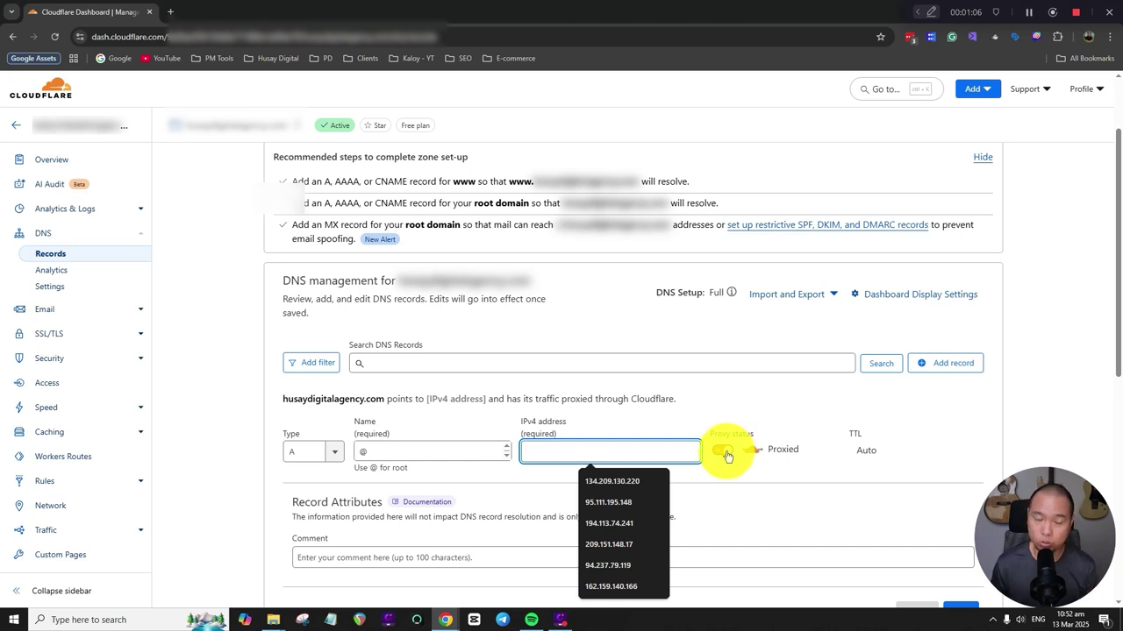
Step: Enter "For 301 redirect" as the comment of the new A record
scroll(986, 490, "down", 1)
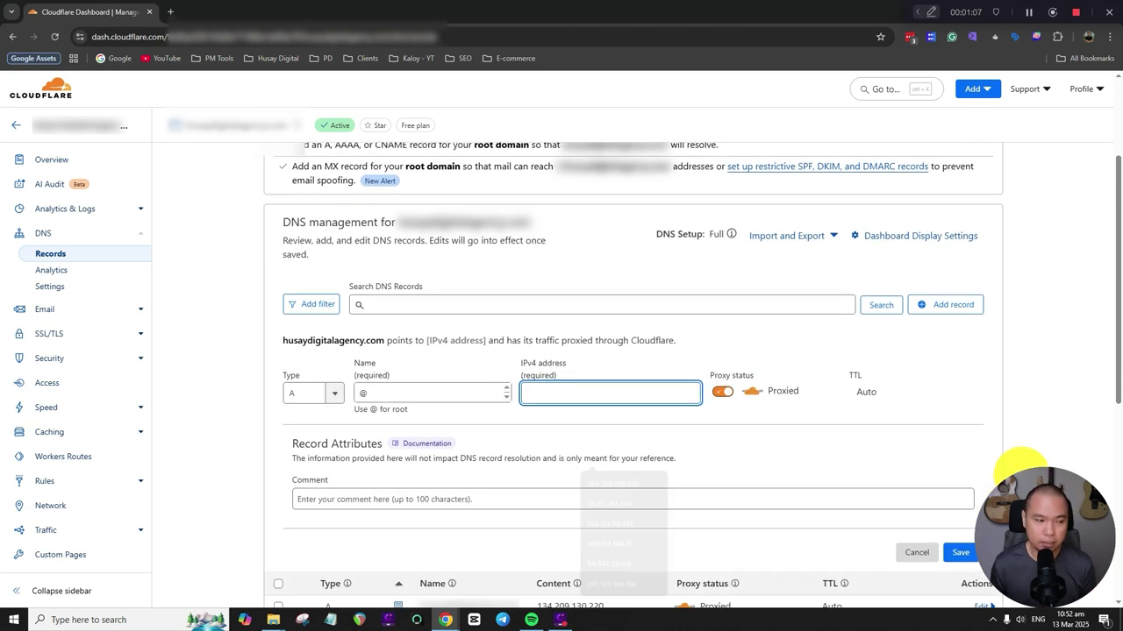
left_click(760, 498)
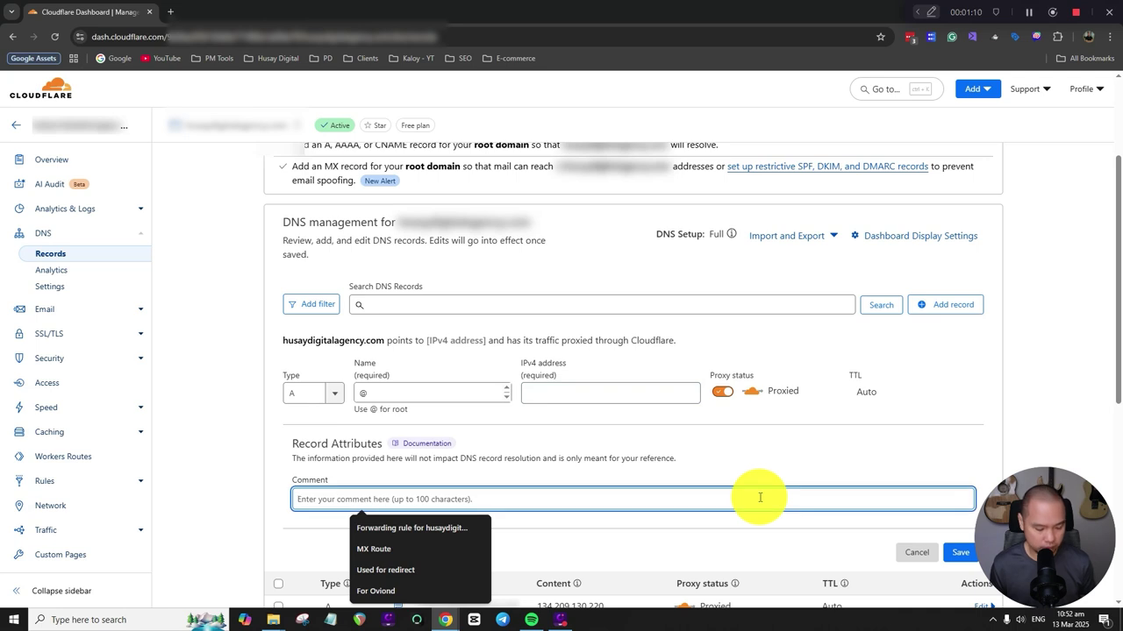
type("Fore")
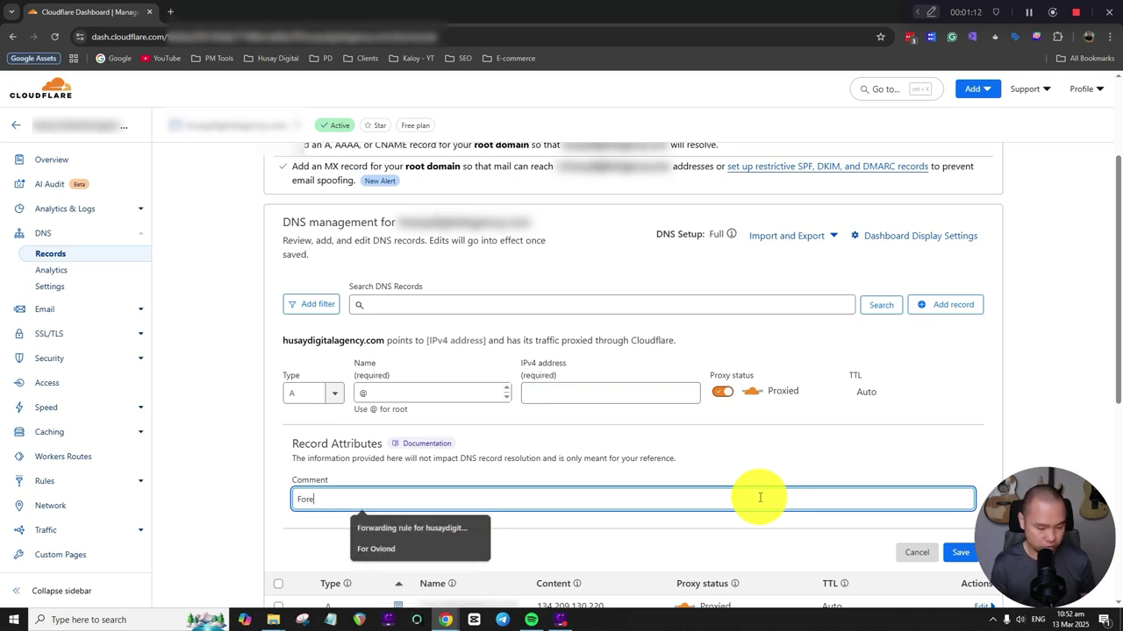
key("BackSpace")
type("301 redirect")
key("ctrl+a")
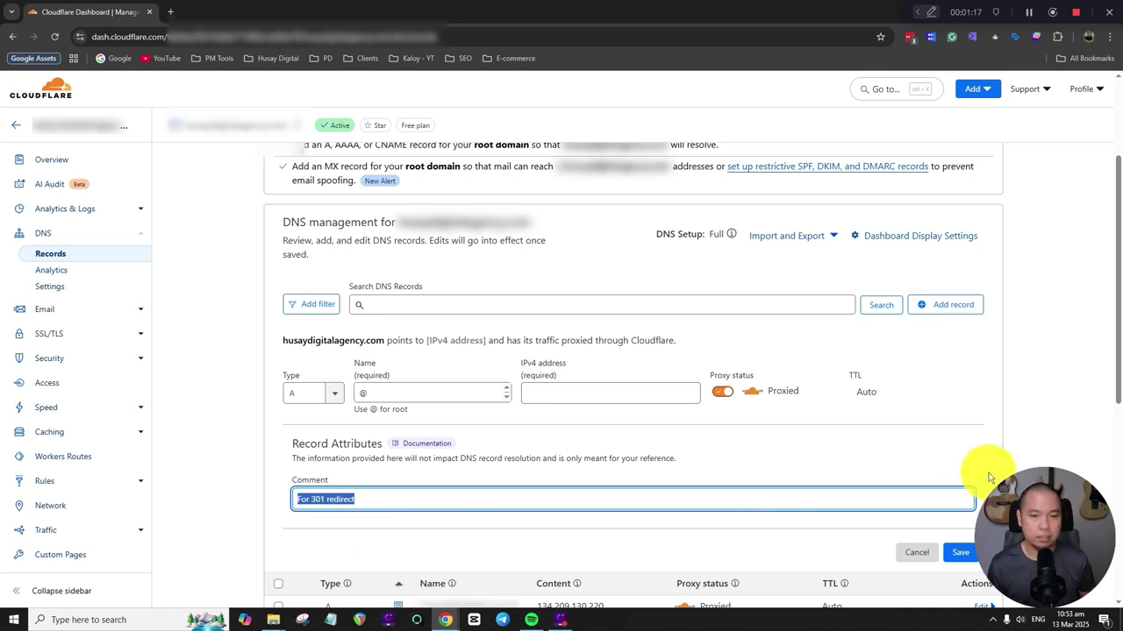
left_click(962, 555)
Step: Change the new A record's name to www, and cancel the record without saving it
double_click(403, 394)
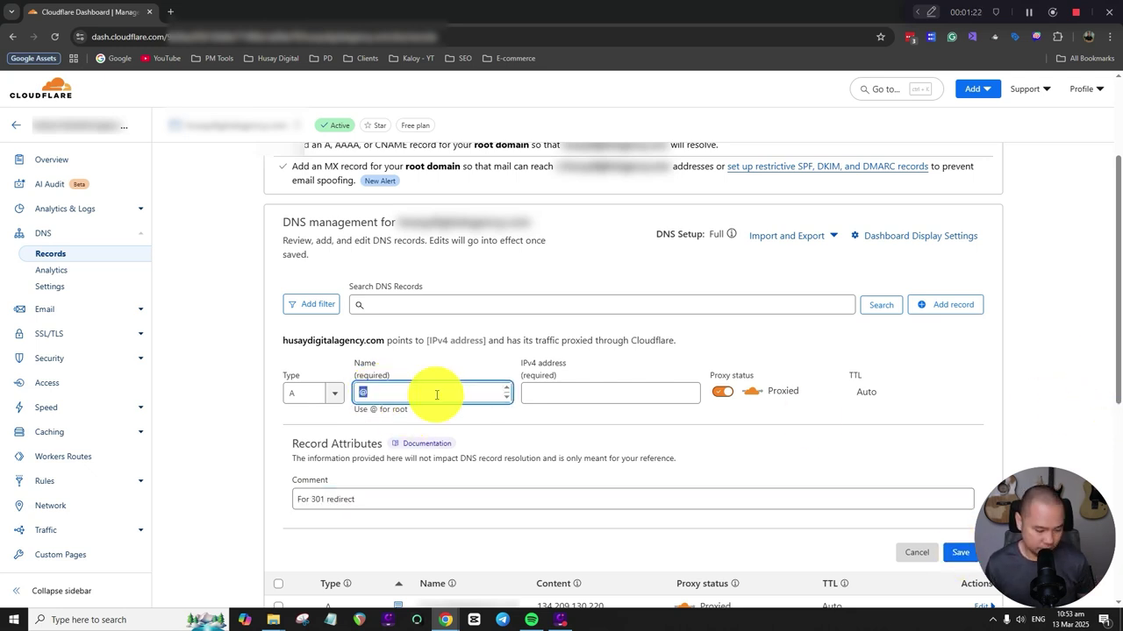
type("www")
left_click(608, 396)
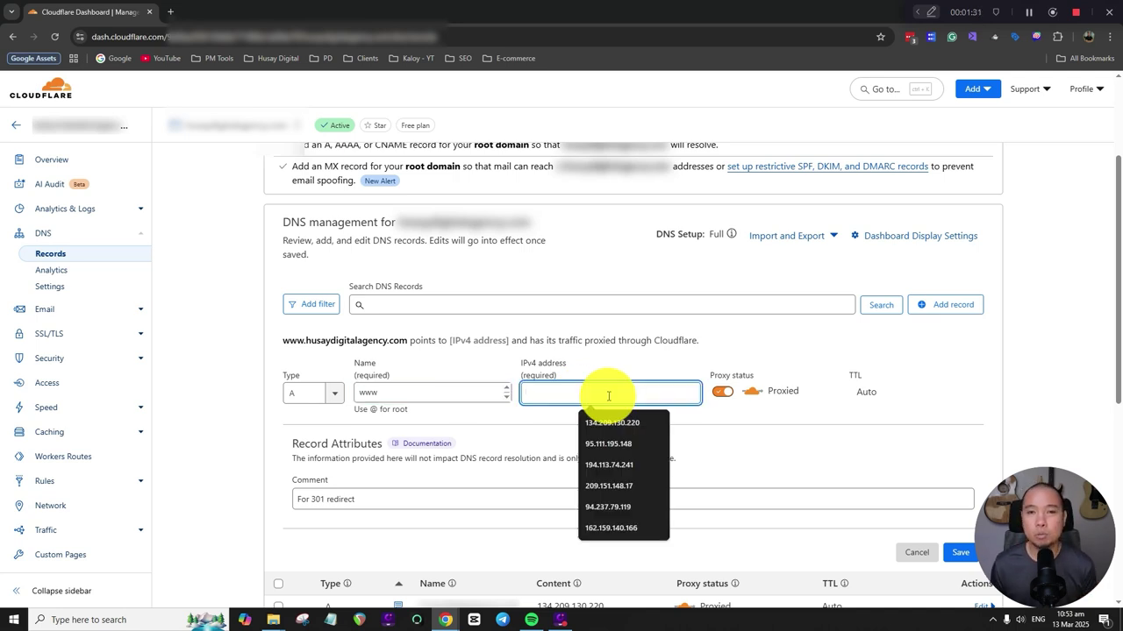
left_click_drag(405, 394, 358, 395)
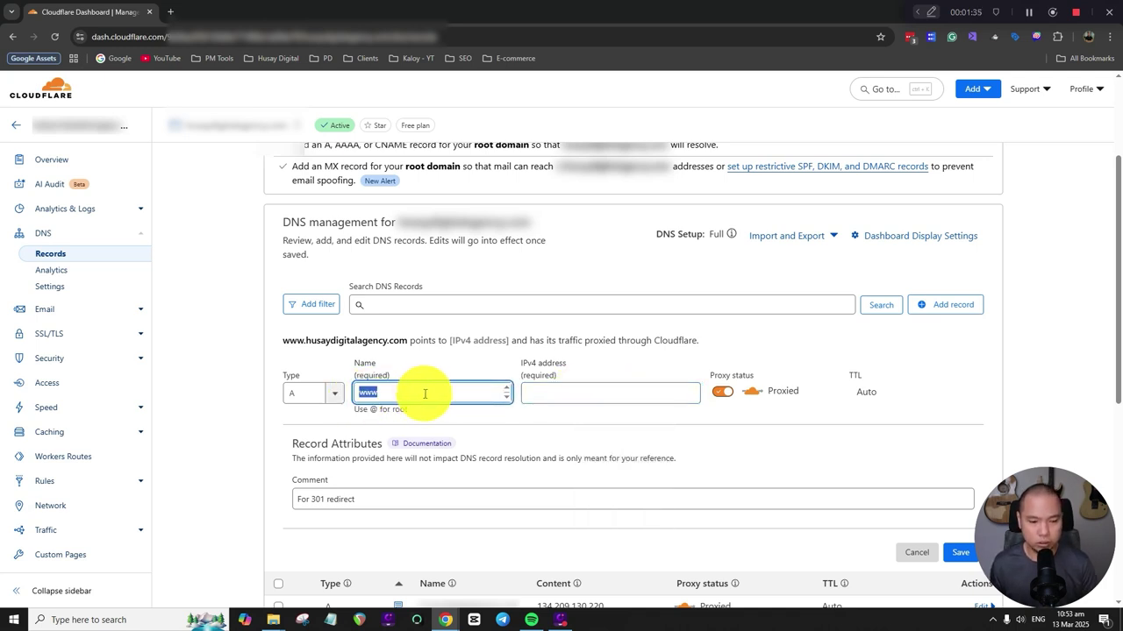
left_click(916, 552)
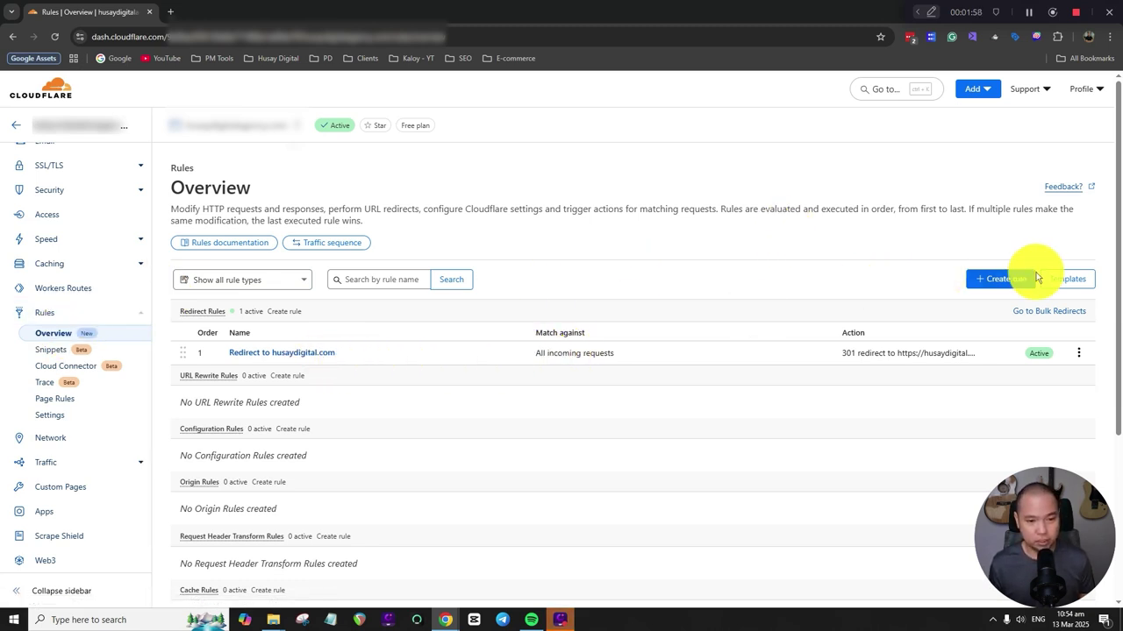
Step: Start a new single redirect rule and name it "For 301 redirect"
left_click(1000, 281)
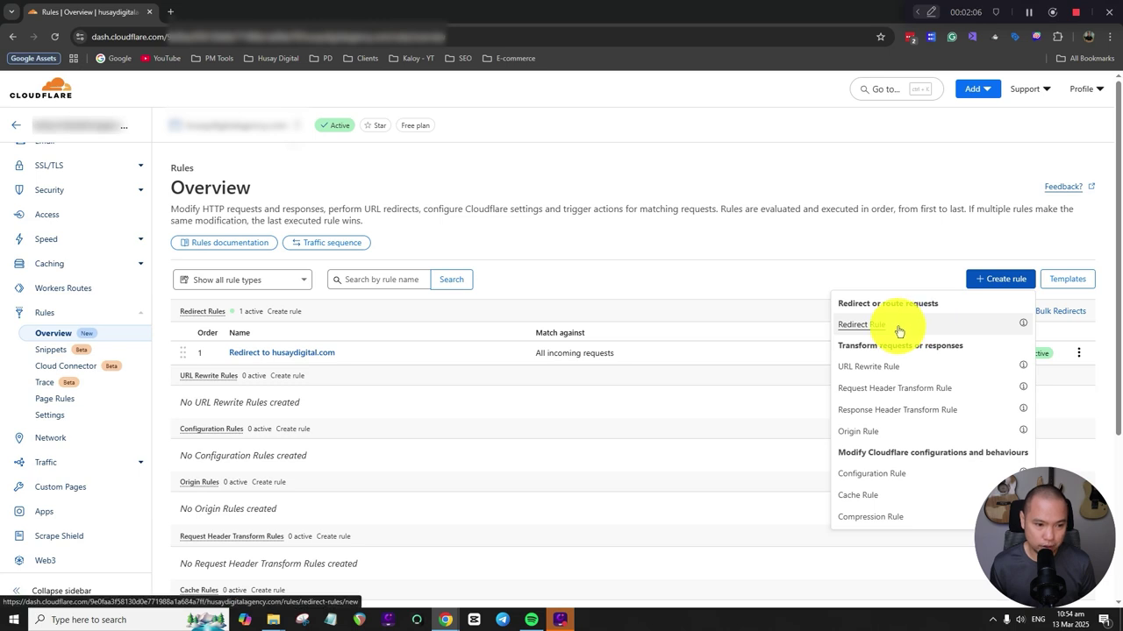
left_click(901, 326)
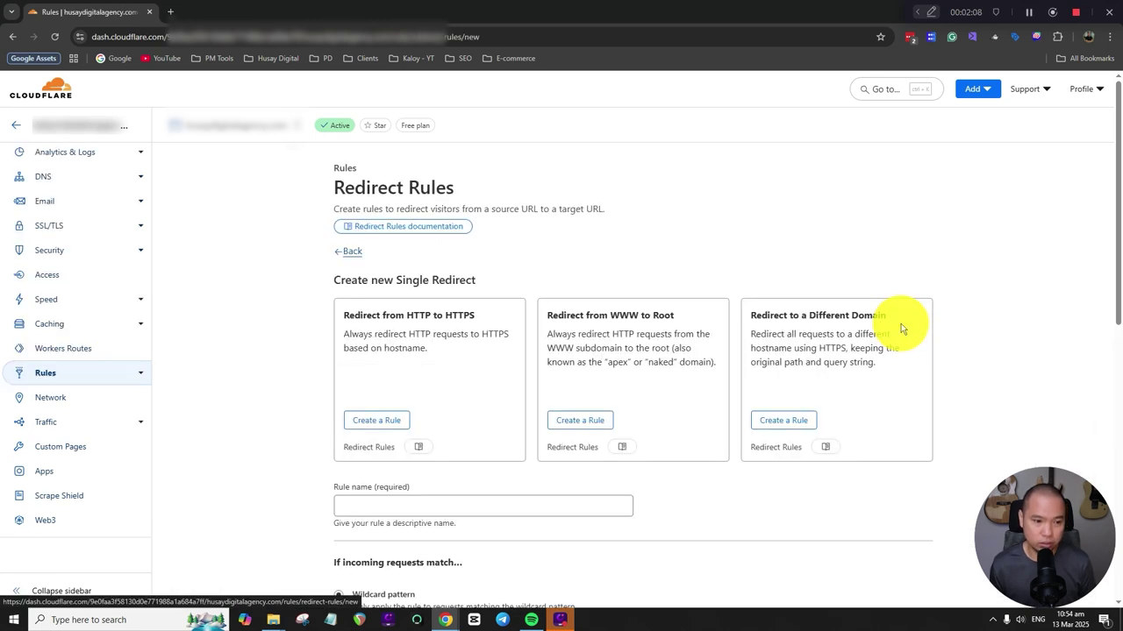
scroll(743, 349, "down", 2)
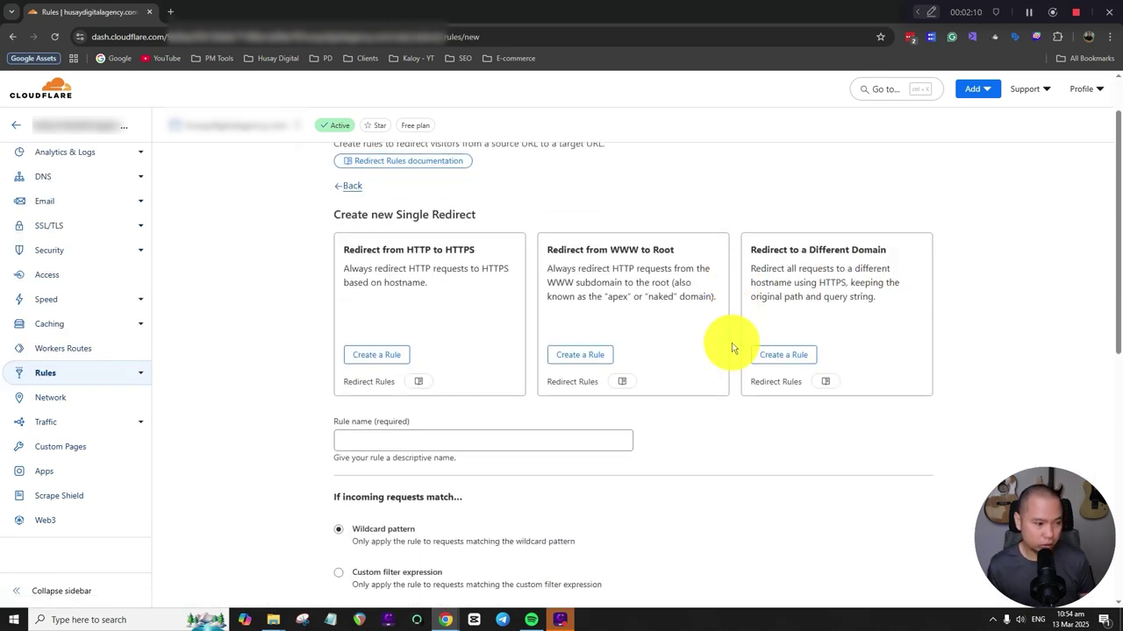
left_click(535, 390)
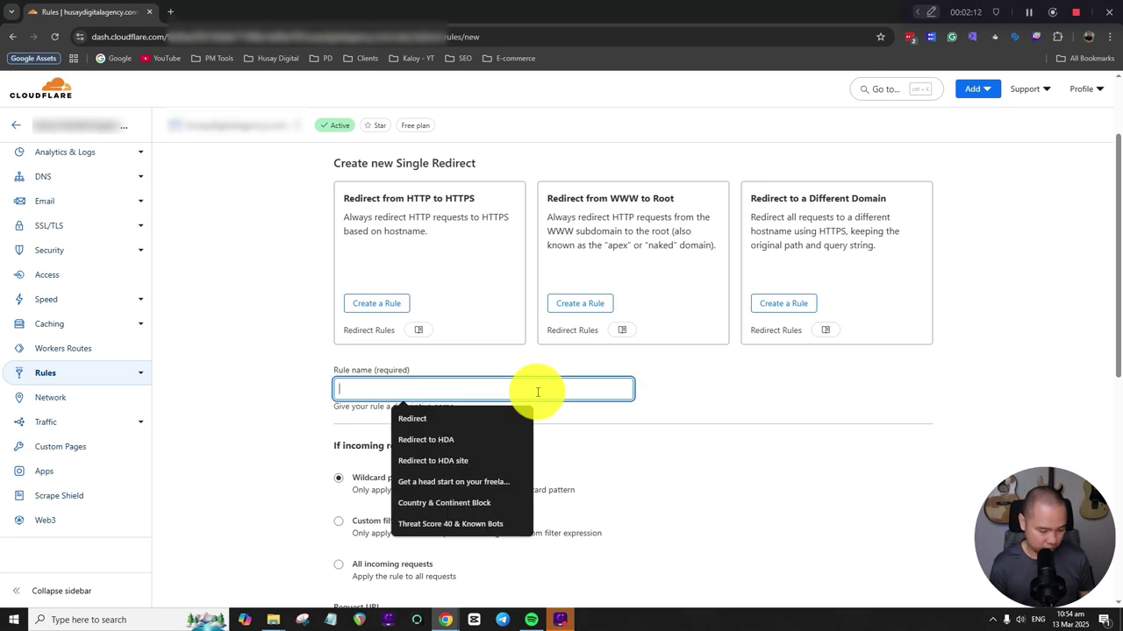
type("for 301 Re")
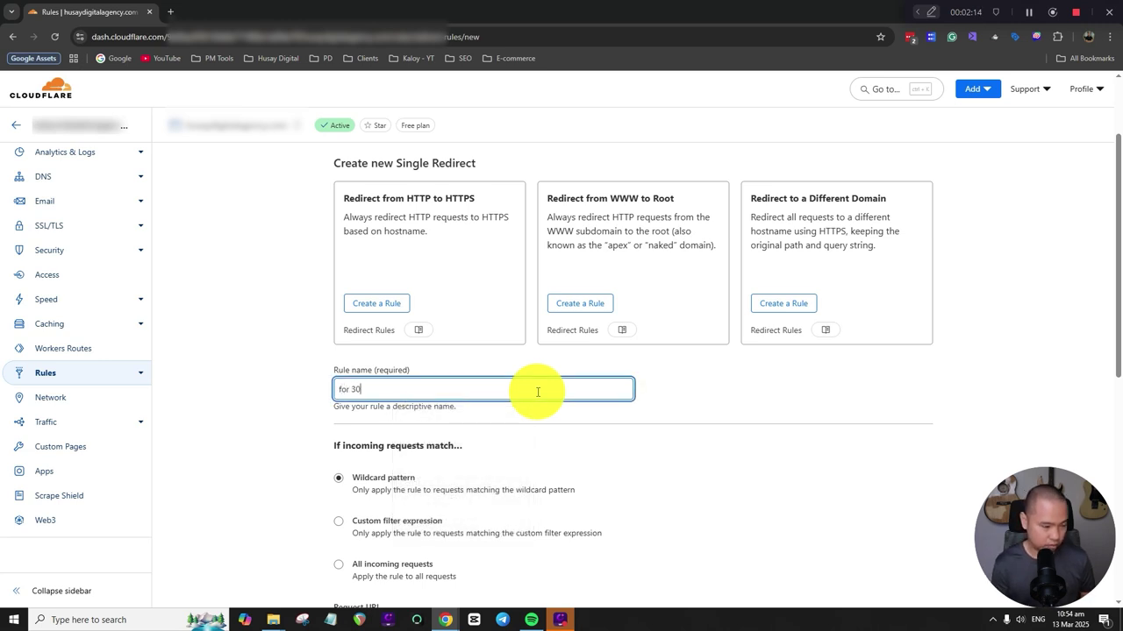
key("BackSpace")
key("BackSpace")
type("redirect")
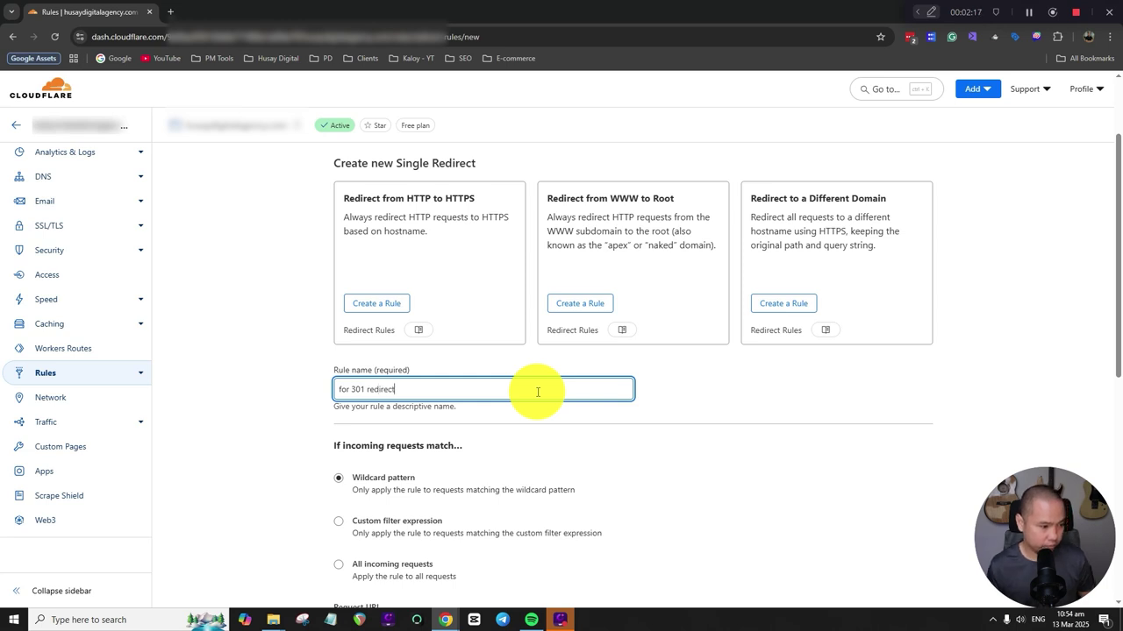
left_click(340, 390)
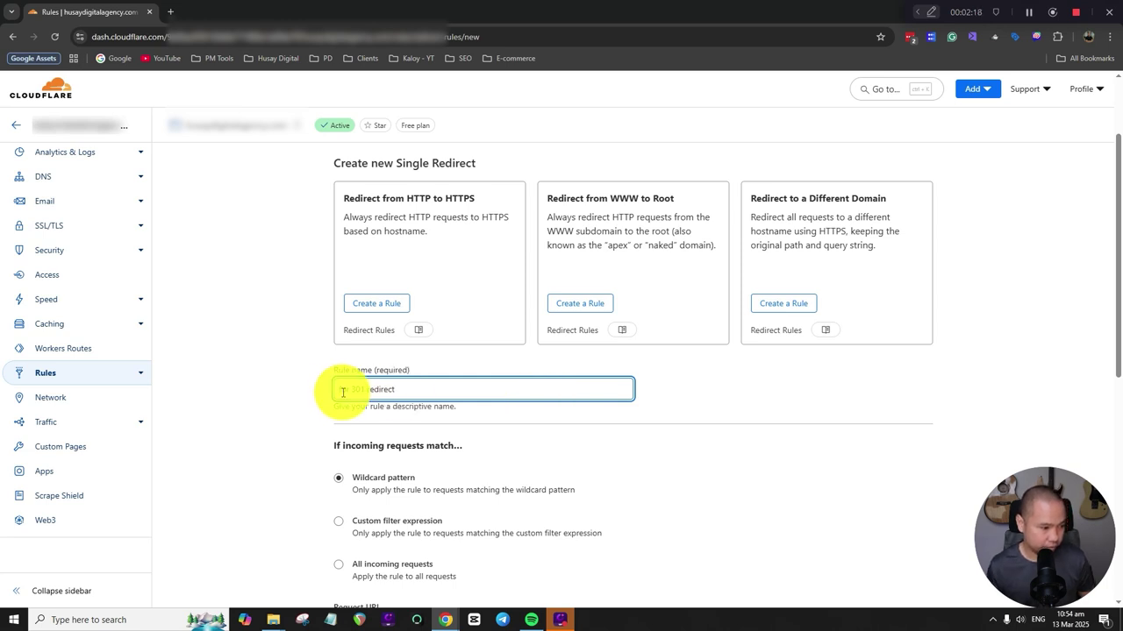
key("BackSpace")
type("F")
Step: Set the redirect rule to match all incoming requests
scroll(504, 391, "down", 1)
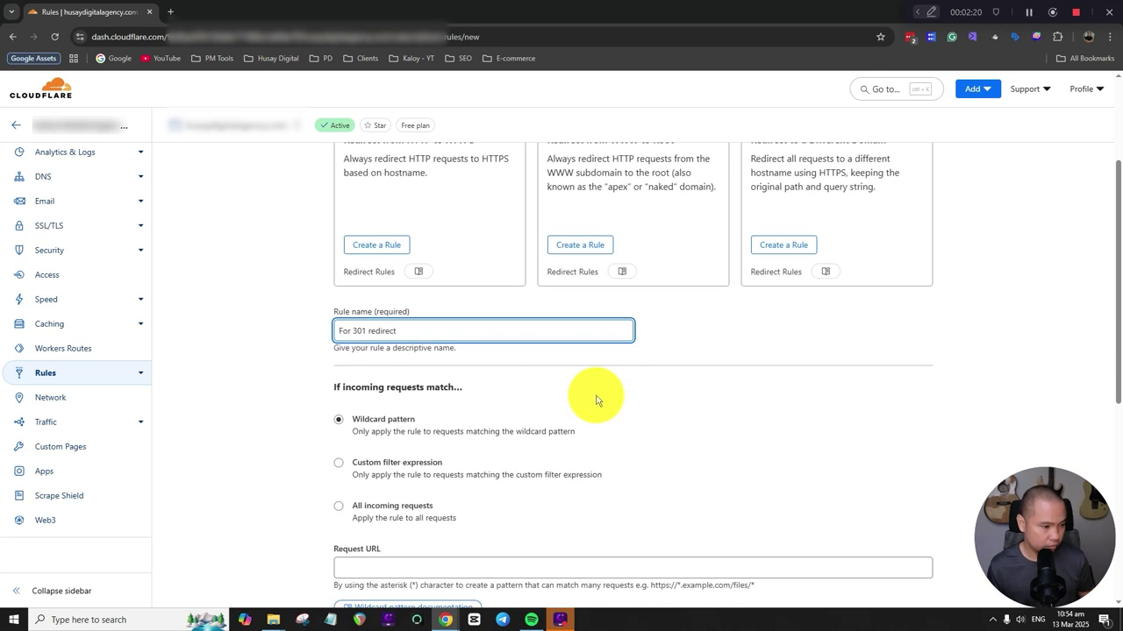
scroll(617, 396, "down", 1)
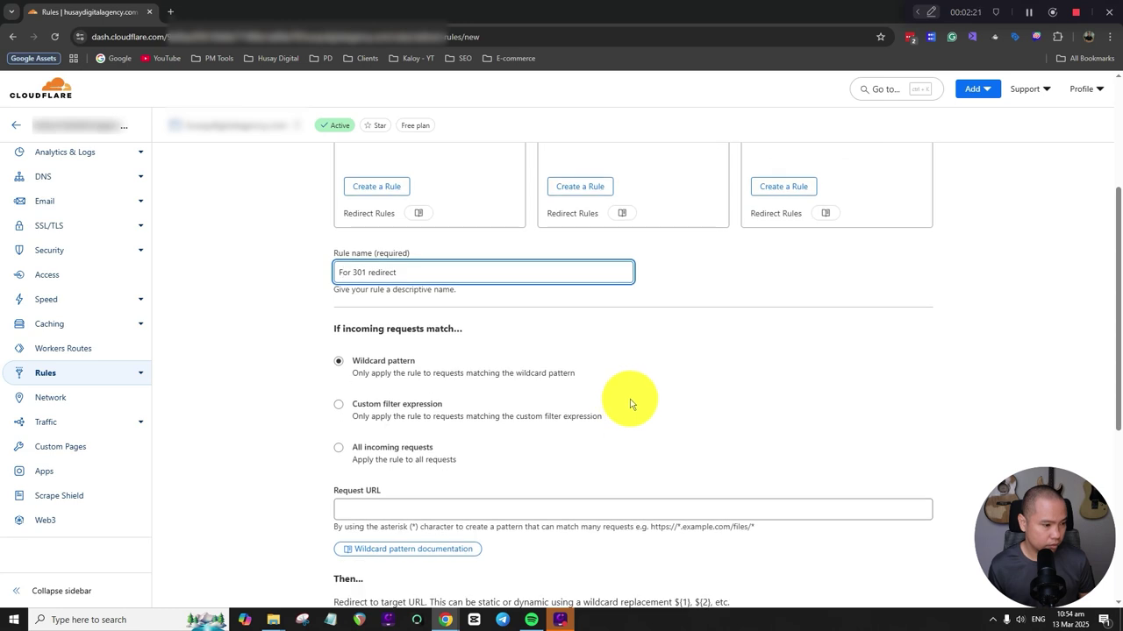
left_click(339, 451)
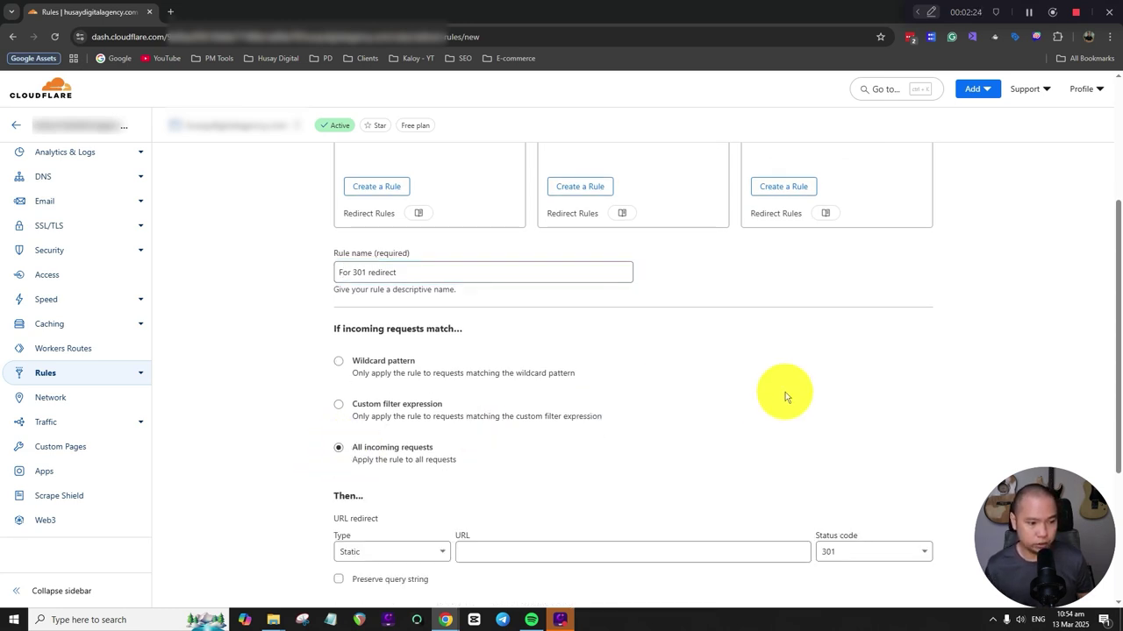
Step: Examine the rule's URL redirect settings, including the target URL field and the available status codes
scroll(855, 384, "down", 2)
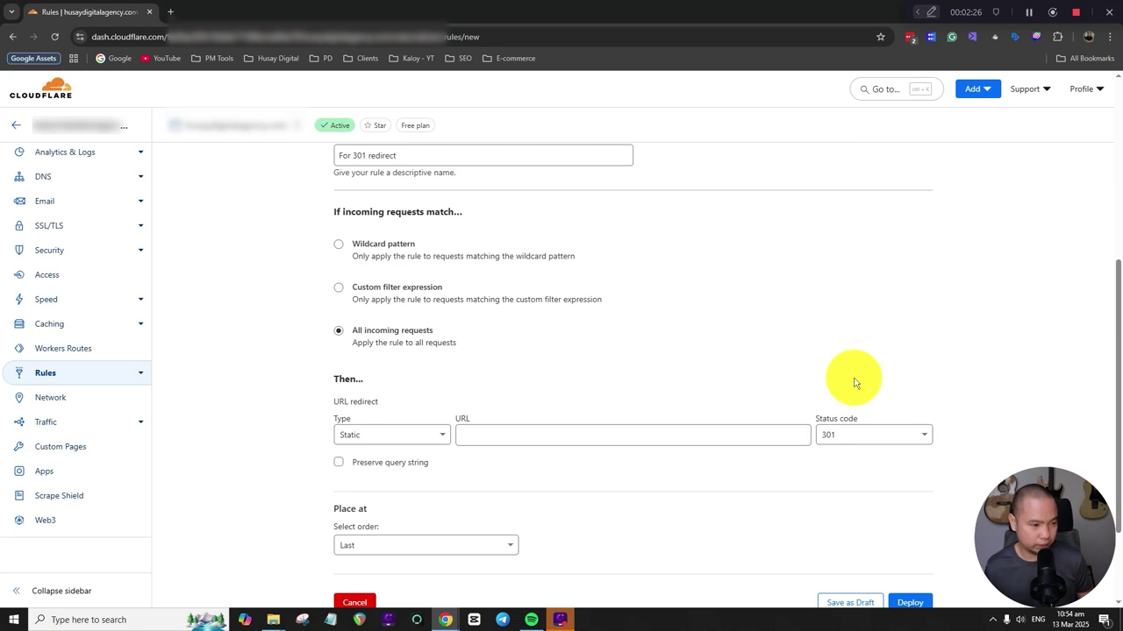
left_click(595, 434)
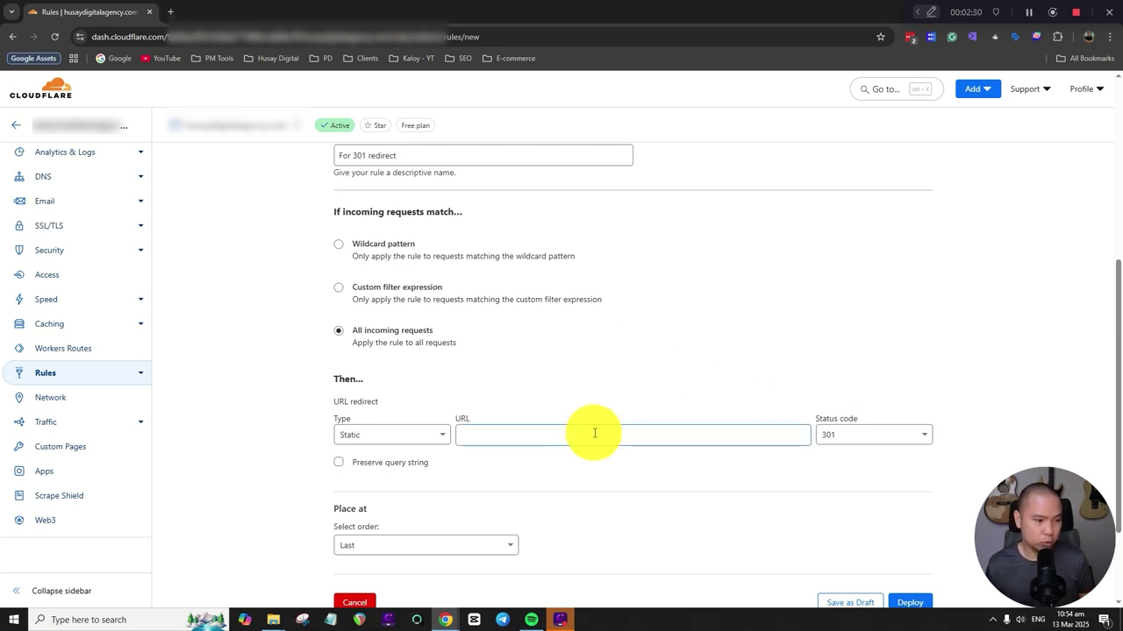
scroll(602, 426, "down", 1)
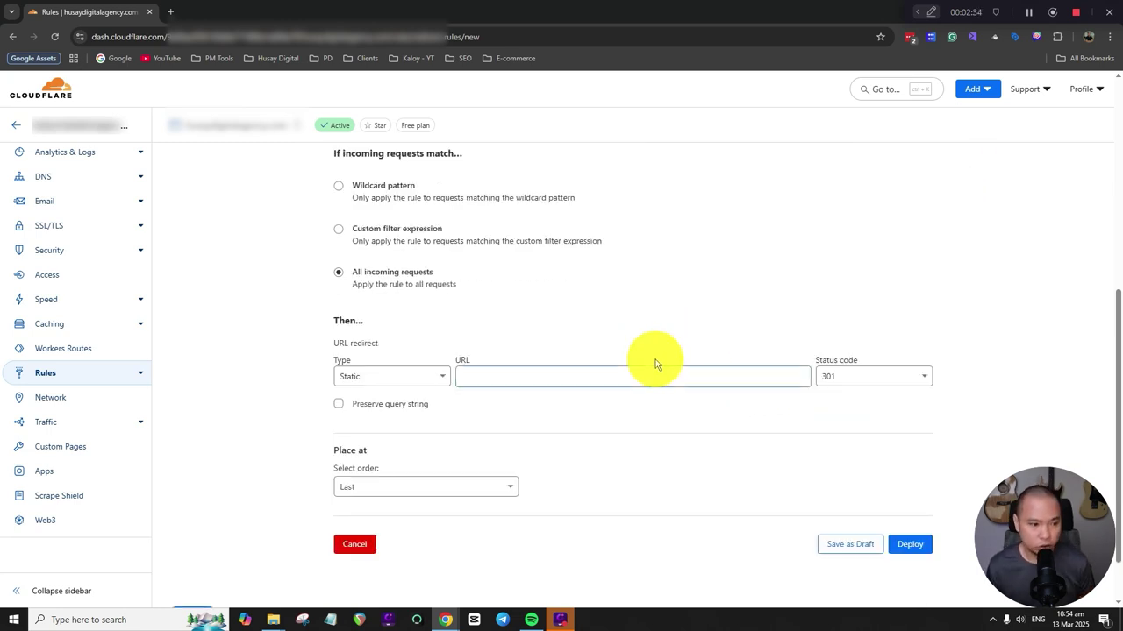
left_click(637, 377)
left_click(787, 308)
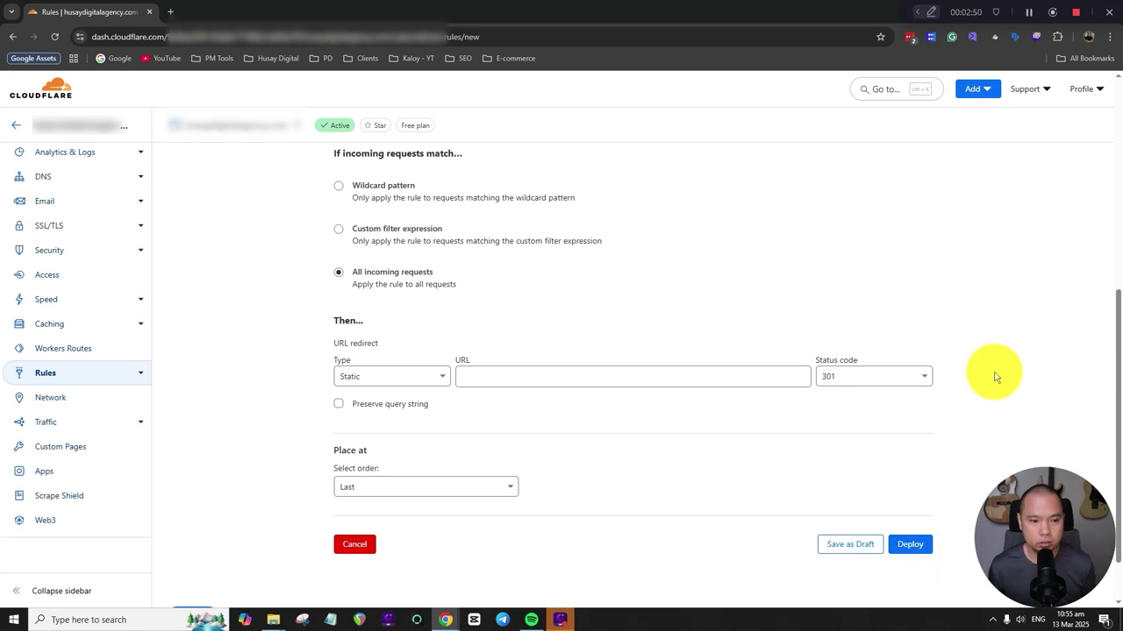
left_click(923, 380)
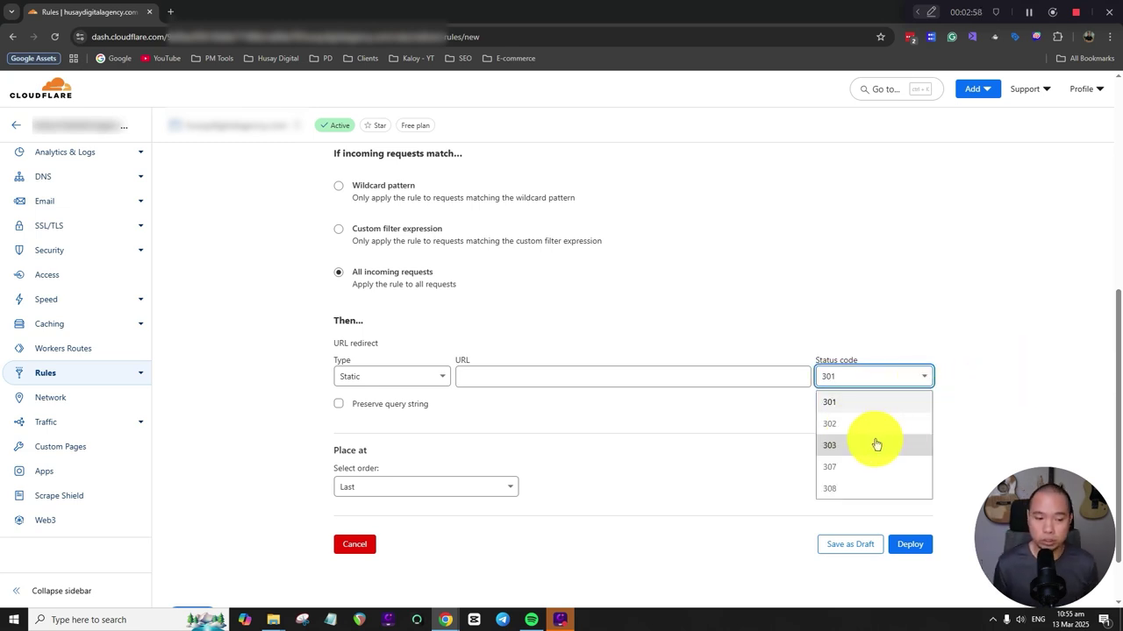
left_click(1027, 381)
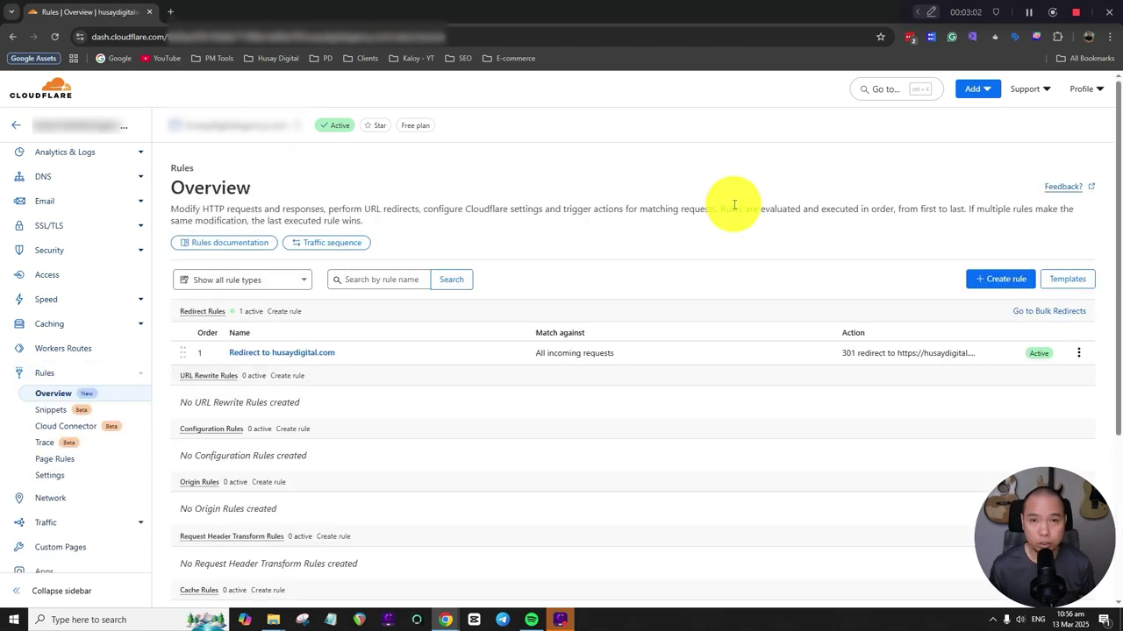